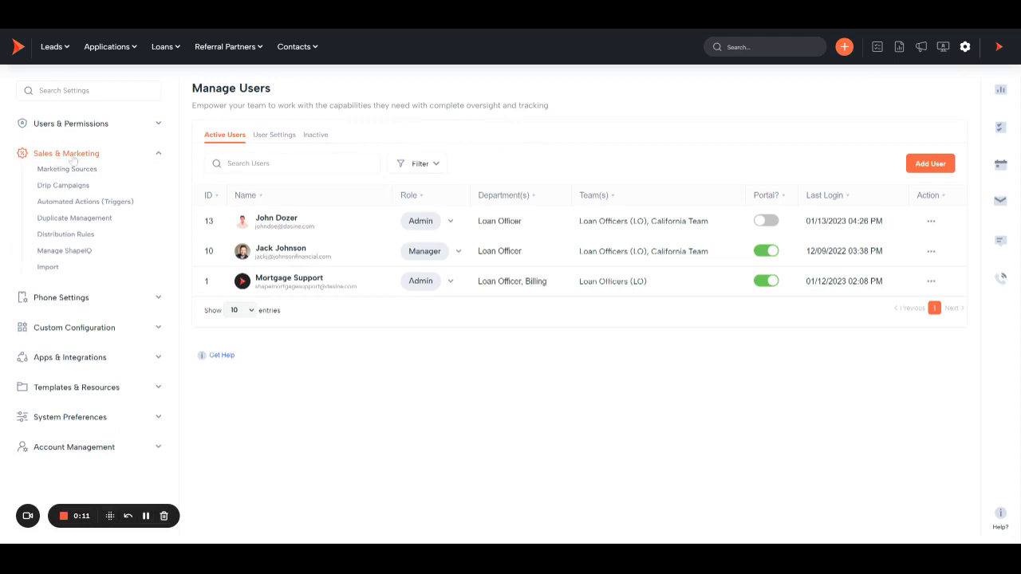
- Open the distribution rules settings and edit the LO Round Robin Distribution (Default – ON) rule
{"action": "left_click", "coordinate": [78, 236]}
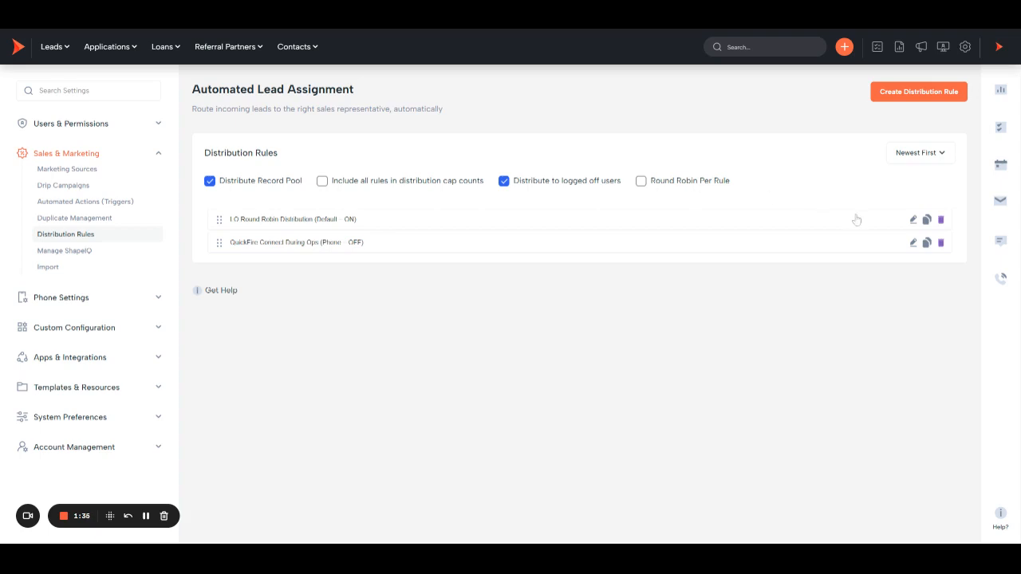
{"action": "left_click", "coordinate": [913, 220]}
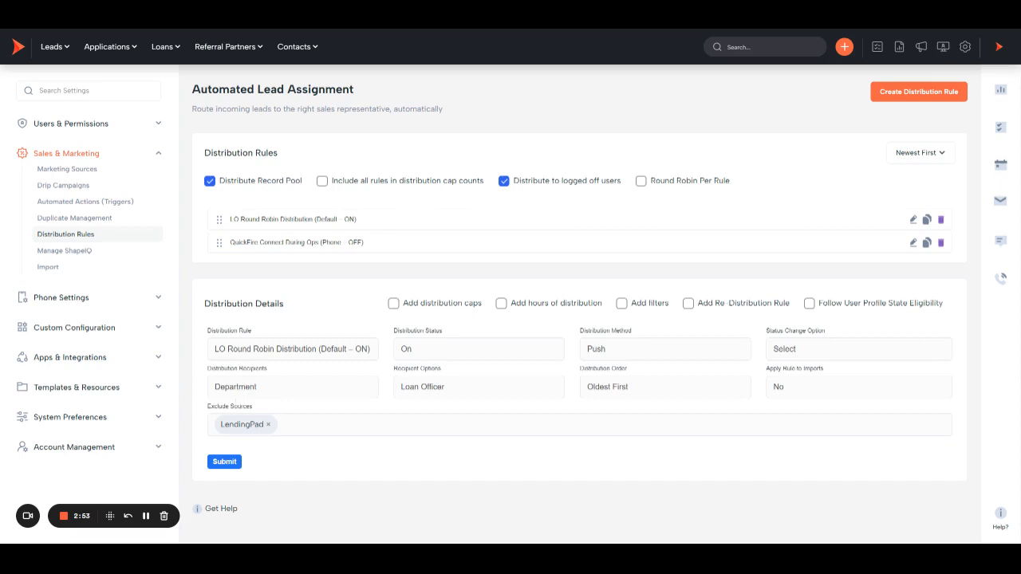
- Examine the choices for the rule's distribution recipients, recipient options and excluded sources
{"action": "left_click", "coordinate": [311, 469]}
{"action": "left_click", "coordinate": [239, 458]}
{"action": "left_click", "coordinate": [328, 421]}
{"action": "left_click", "coordinate": [275, 397]}
{"action": "left_click", "coordinate": [268, 399]}
{"action": "left_click", "coordinate": [269, 396]}
{"action": "left_click", "coordinate": [443, 395]}
{"action": "left_click", "coordinate": [472, 467]}
{"action": "left_click", "coordinate": [369, 434]}
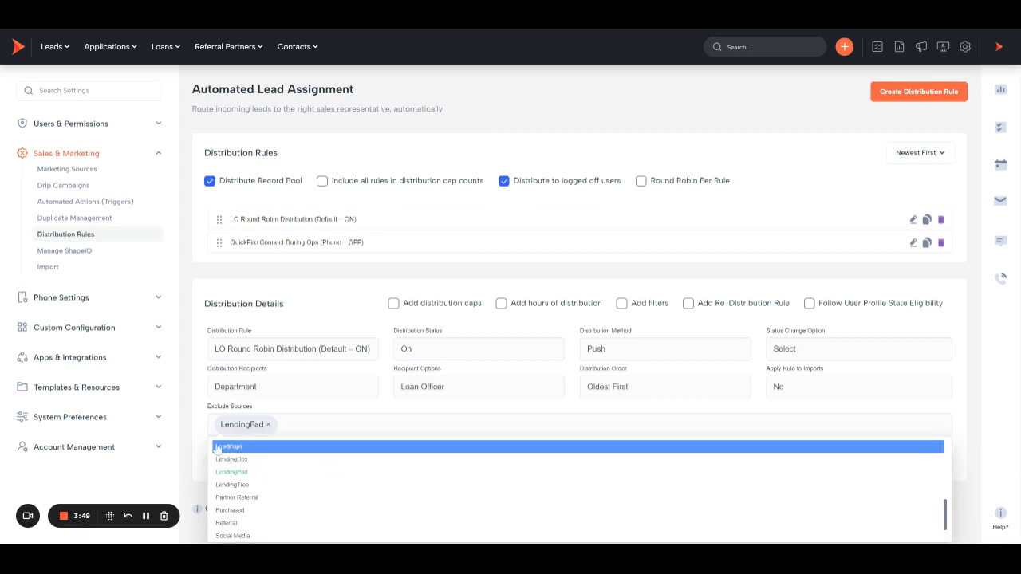
{"action": "left_click", "coordinate": [190, 409]}
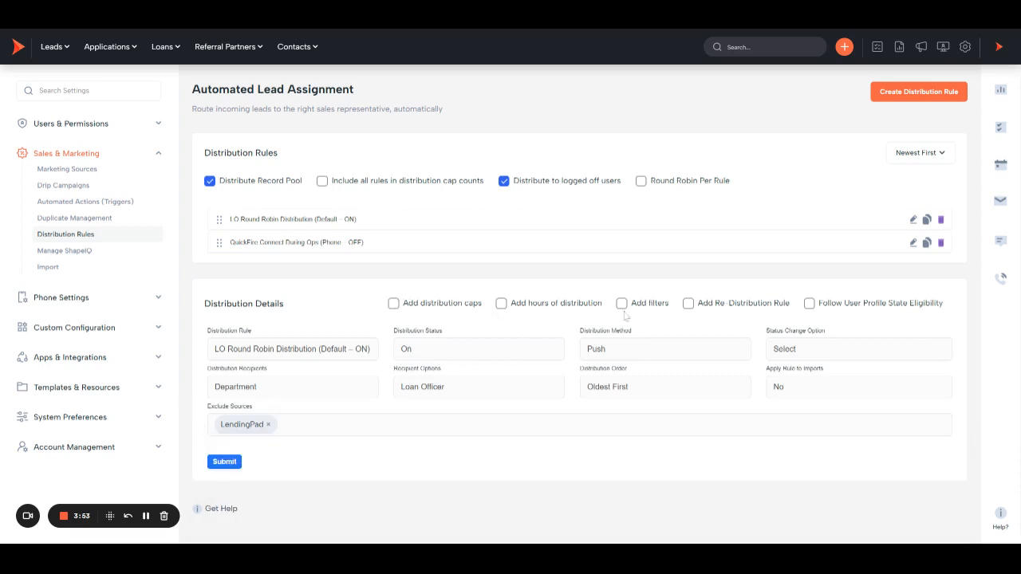
- Enable distribution caps, examine one user's hourly, daily, weekly and monthly cap fields, and disable the caps again
{"action": "left_click", "coordinate": [394, 305]}
{"action": "scroll", "coordinate": [333, 346], "scroll_direction": "down", "scroll_amount": 2}
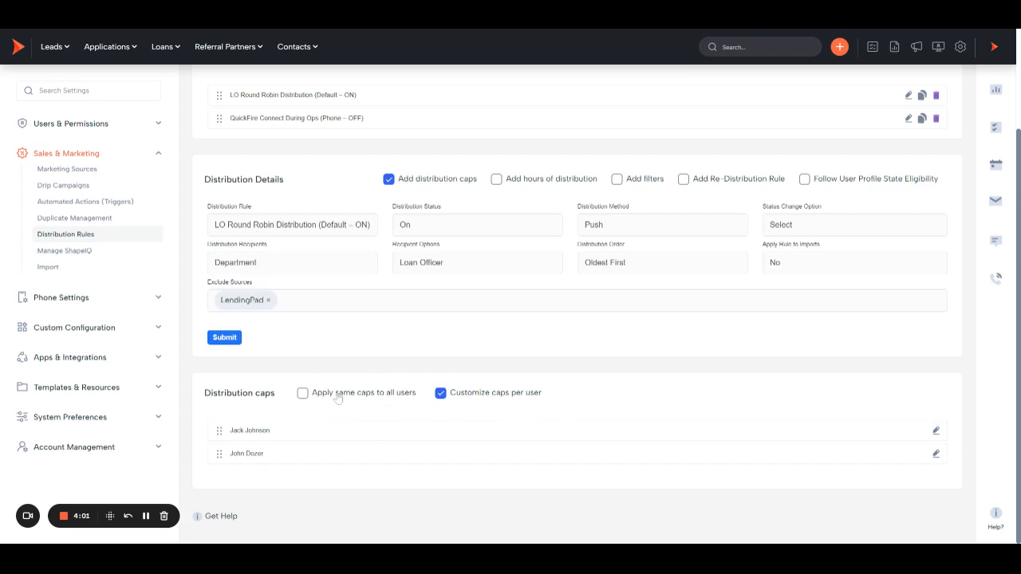
{"action": "left_click", "coordinate": [935, 431]}
{"action": "scroll", "coordinate": [295, 458], "scroll_direction": "down", "scroll_amount": 1}
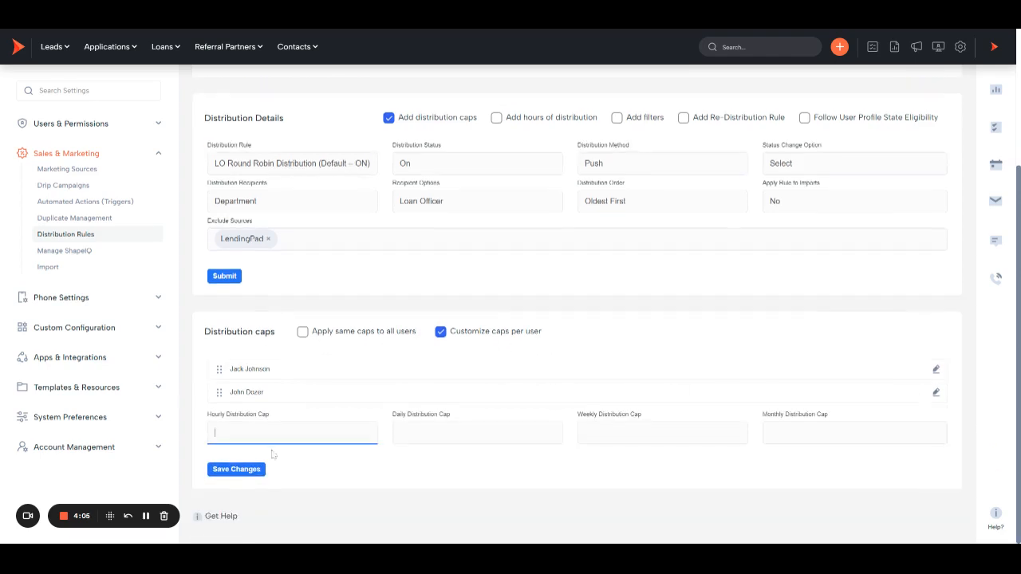
{"action": "key", "text": "Tab"}
{"action": "key", "text": "Tab"}
{"action": "key", "text": "Tab"}
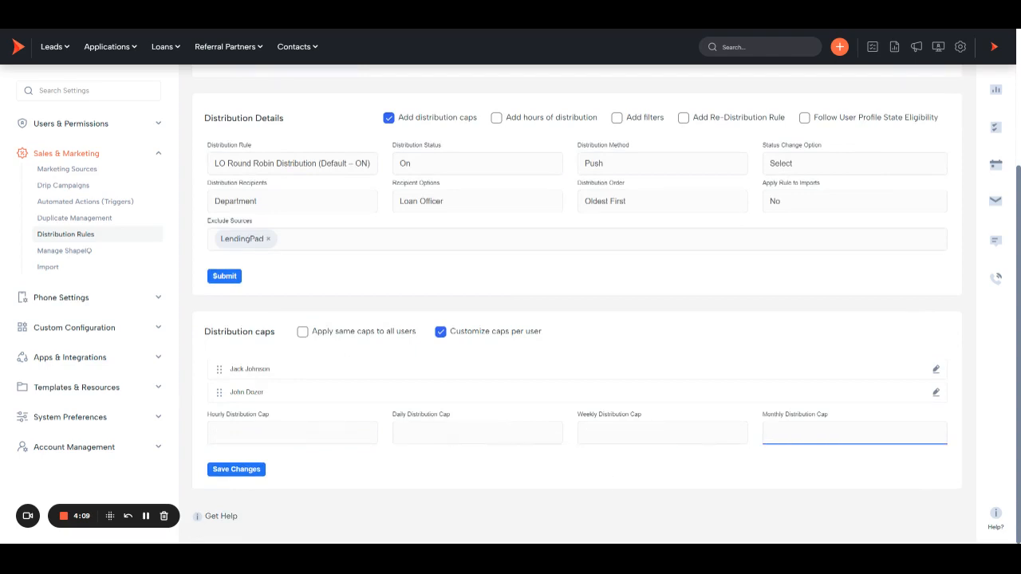
{"action": "left_click", "coordinate": [388, 121]}
- Enable hours of distribution, examine Monday's start and end time fields in the run schedule, and disable the option again
{"action": "left_click", "coordinate": [496, 303]}
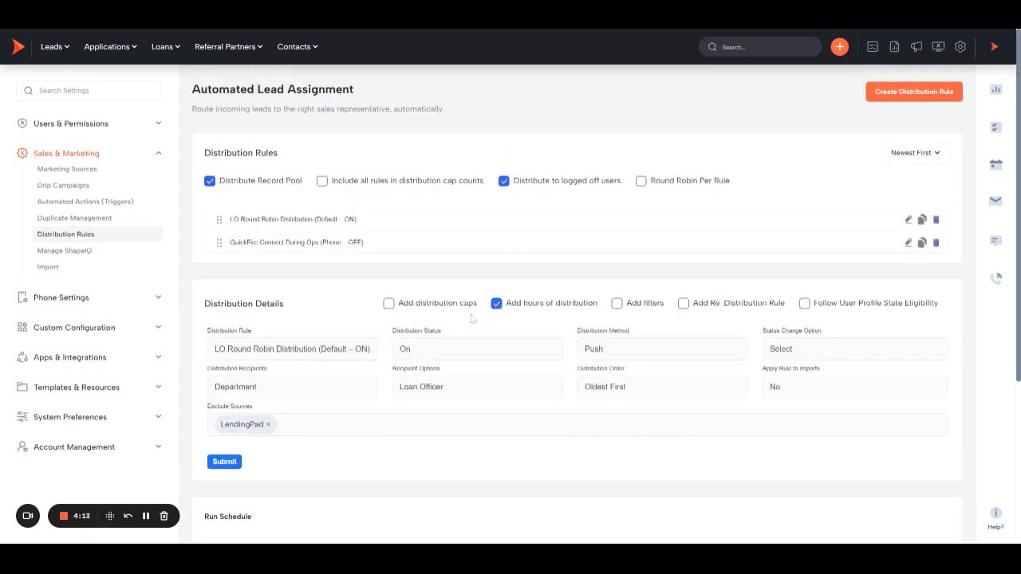
{"action": "scroll", "coordinate": [418, 361], "scroll_direction": "down", "scroll_amount": 3}
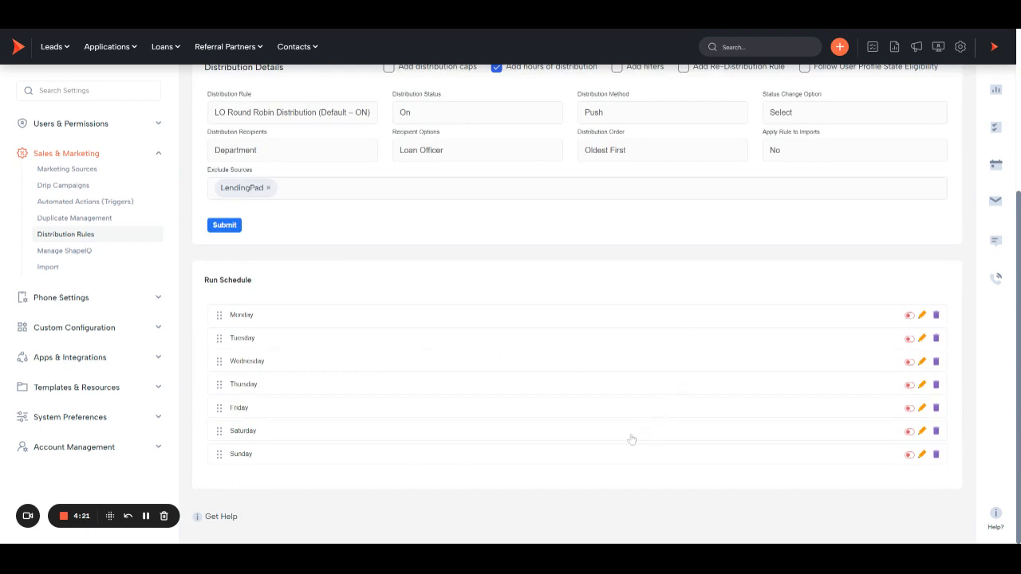
{"action": "left_click", "coordinate": [922, 317]}
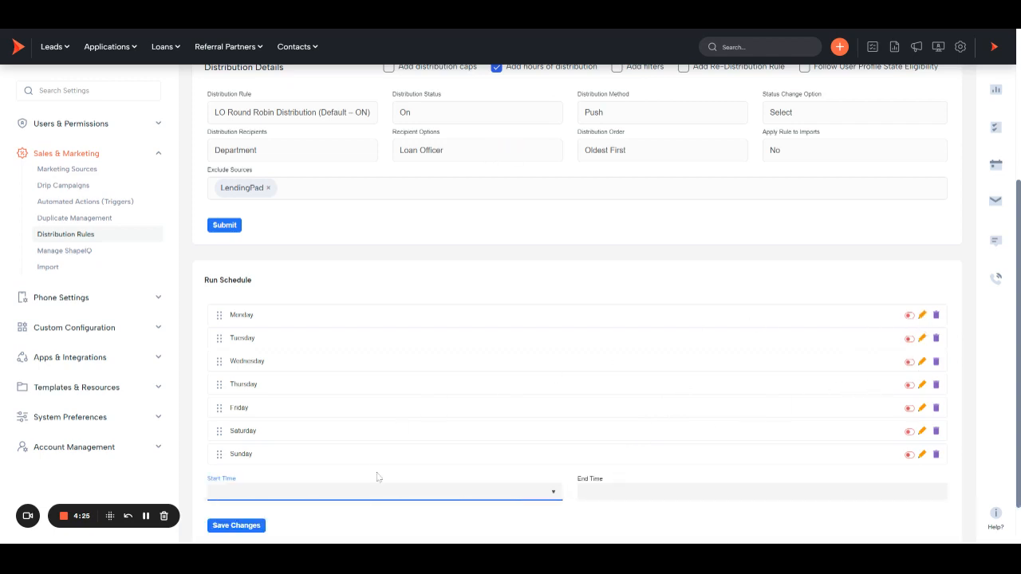
{"action": "left_click", "coordinate": [715, 526]}
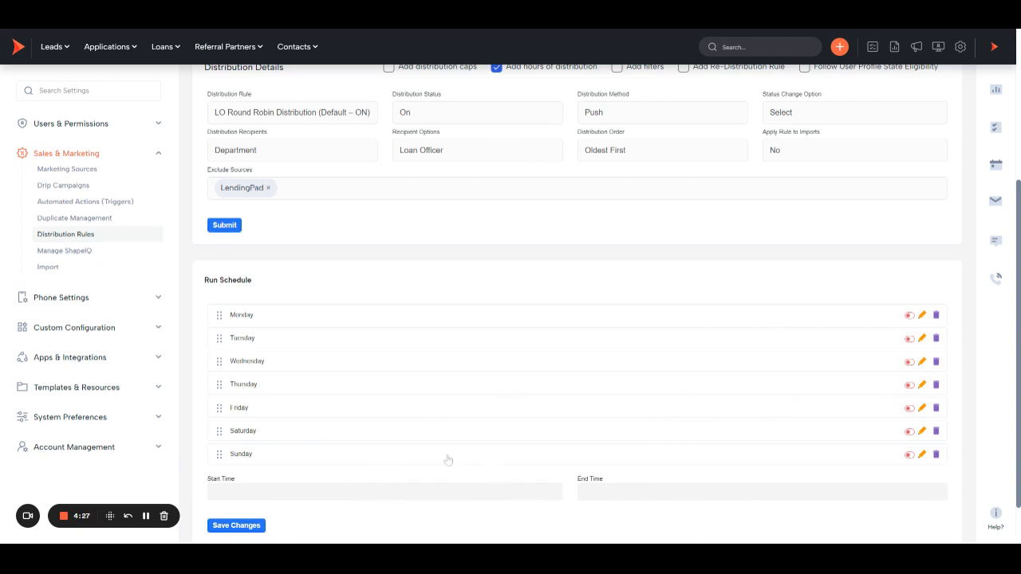
{"action": "left_click", "coordinate": [237, 525]}
{"action": "scroll", "coordinate": [492, 392], "scroll_direction": "up", "scroll_amount": 2}
{"action": "left_click", "coordinate": [497, 227]}
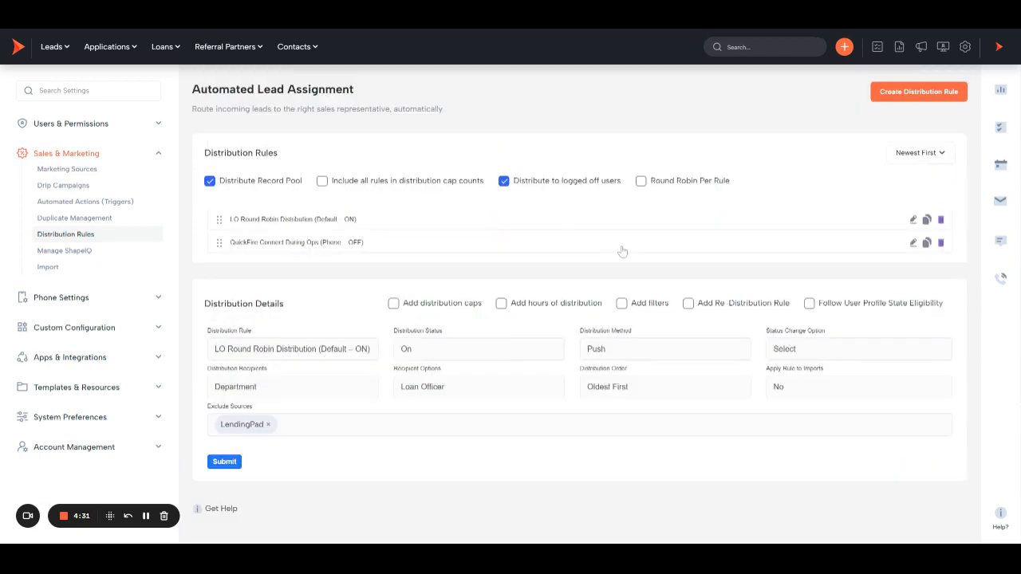
- Enable filters on the rule and add a filter of type Marketing Source, checking its value choices
{"action": "left_click", "coordinate": [622, 304]}
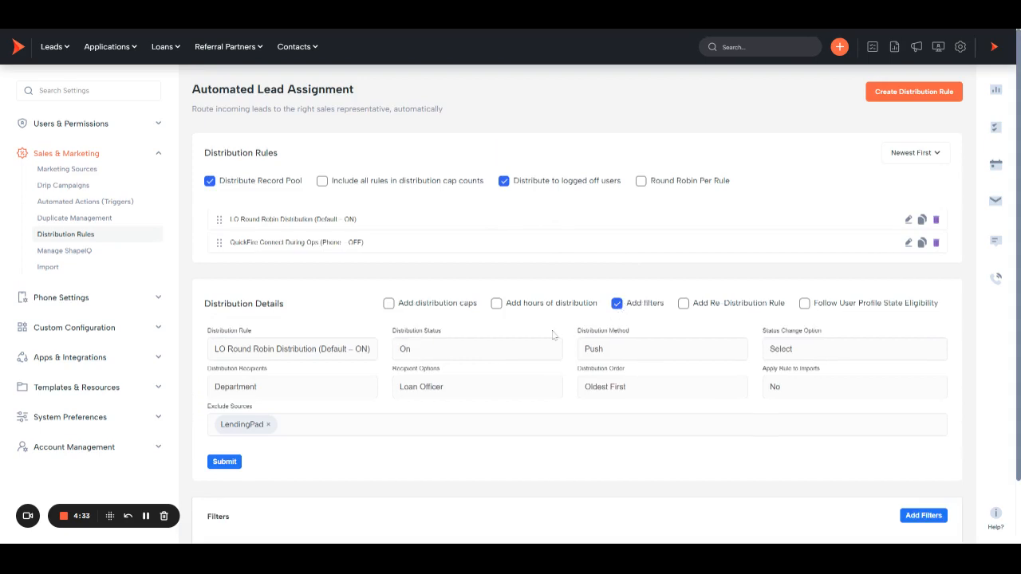
{"action": "scroll", "coordinate": [553, 334], "scroll_direction": "down", "scroll_amount": 1}
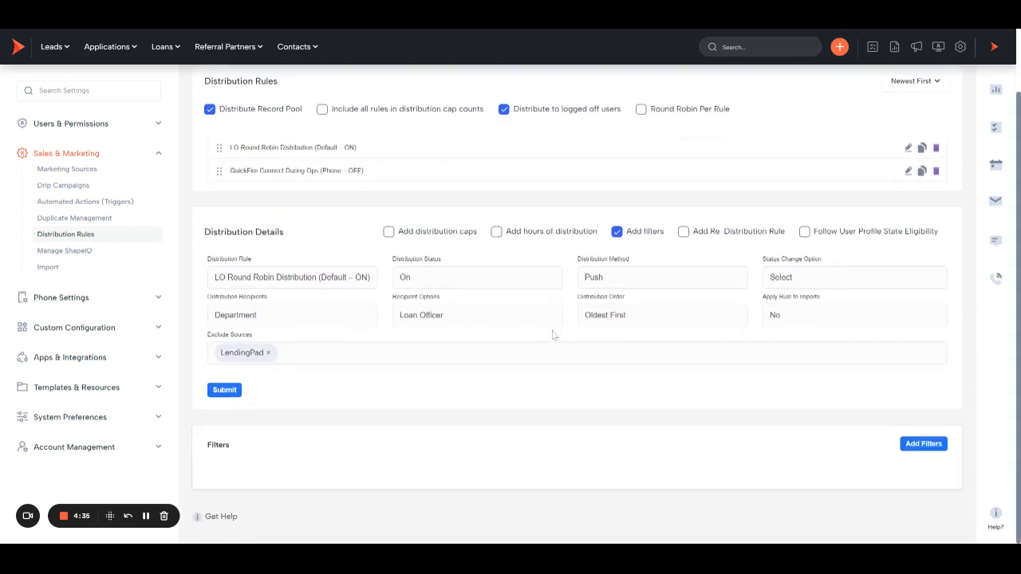
{"action": "left_click", "coordinate": [907, 441]}
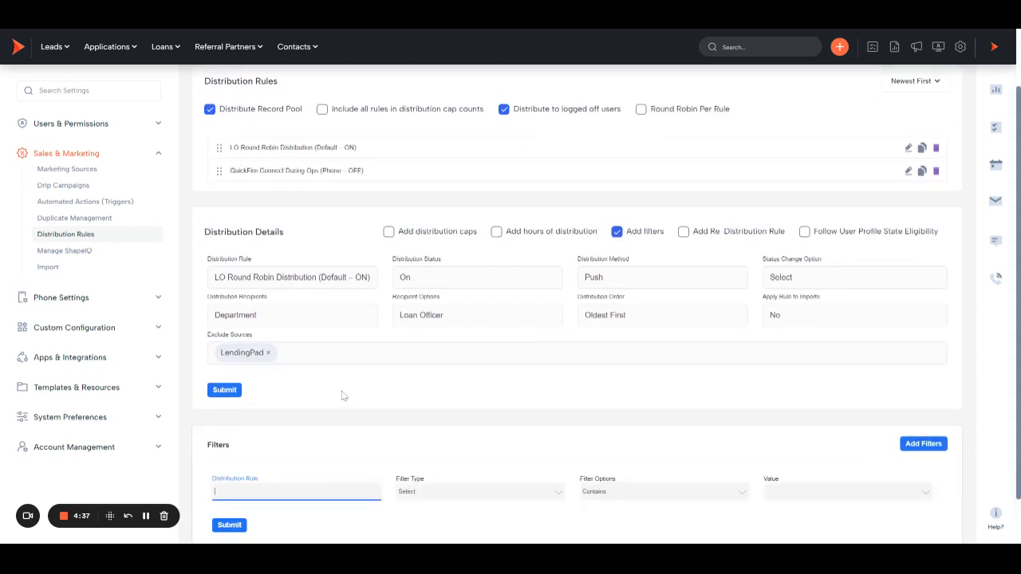
{"action": "scroll", "coordinate": [321, 412], "scroll_direction": "down", "scroll_amount": 1}
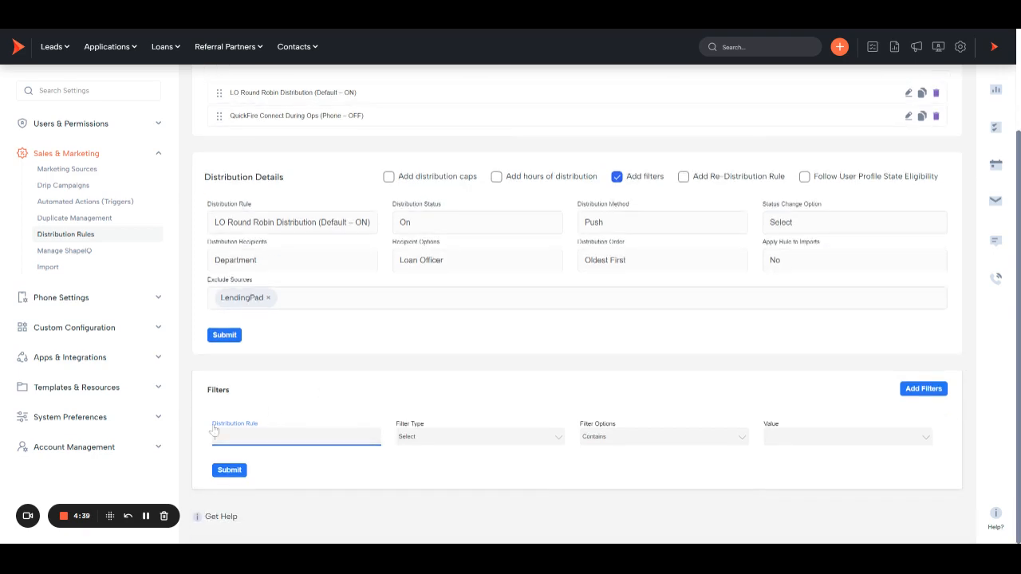
{"action": "left_click", "coordinate": [451, 441]}
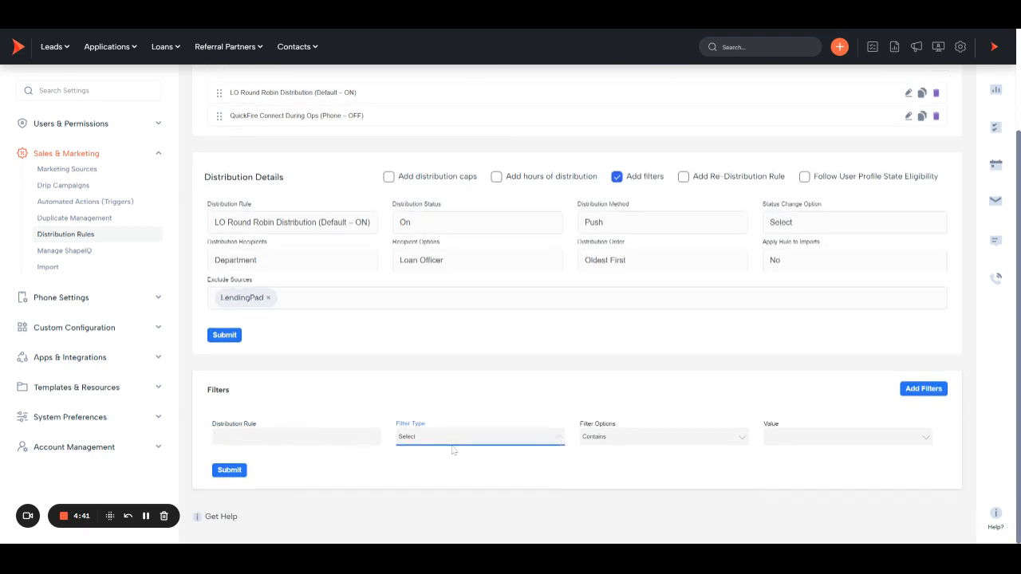
{"action": "left_click", "coordinate": [453, 449]}
{"action": "left_click", "coordinate": [632, 445]}
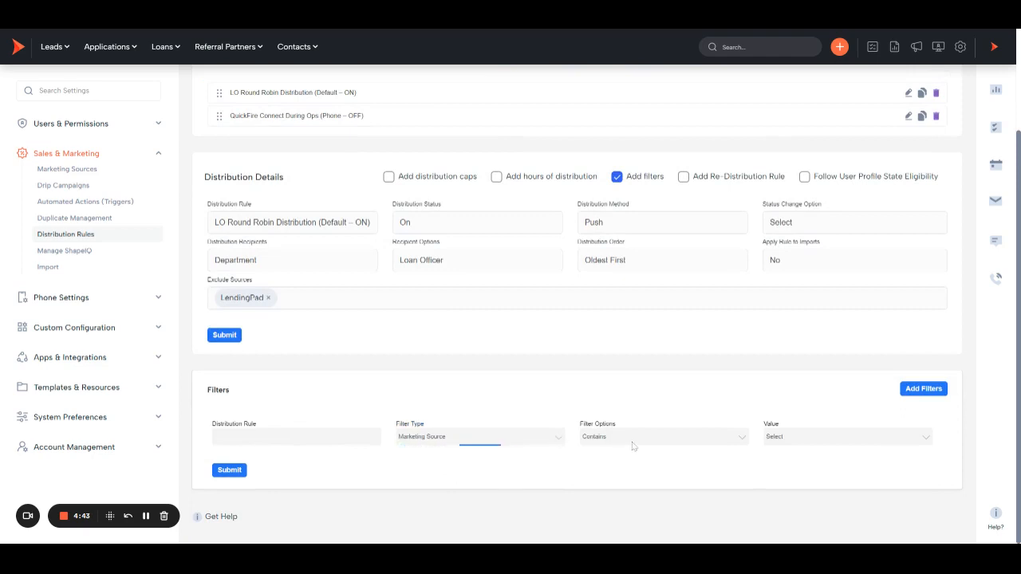
{"action": "left_click", "coordinate": [808, 446]}
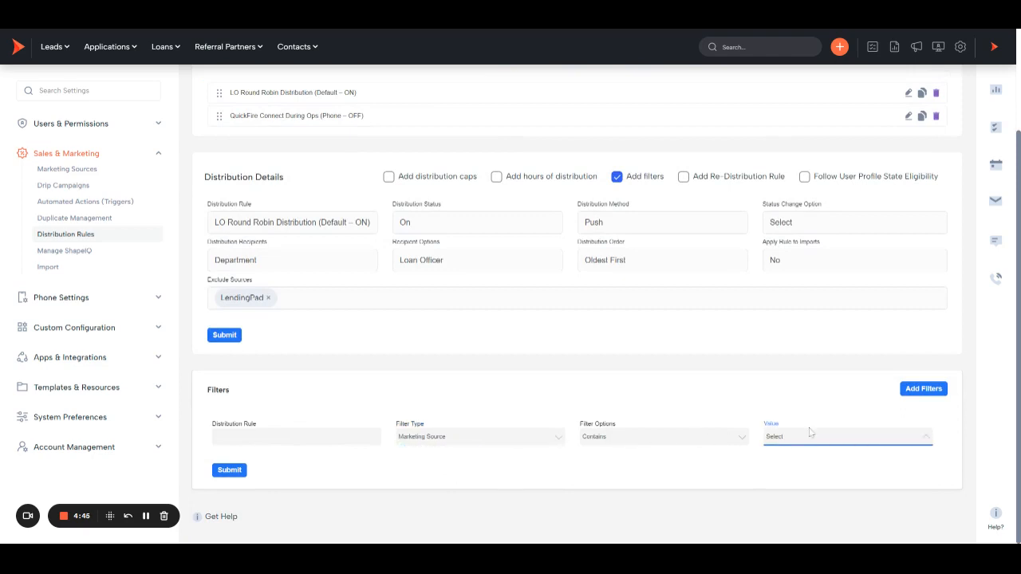
{"action": "left_click", "coordinate": [405, 375]}
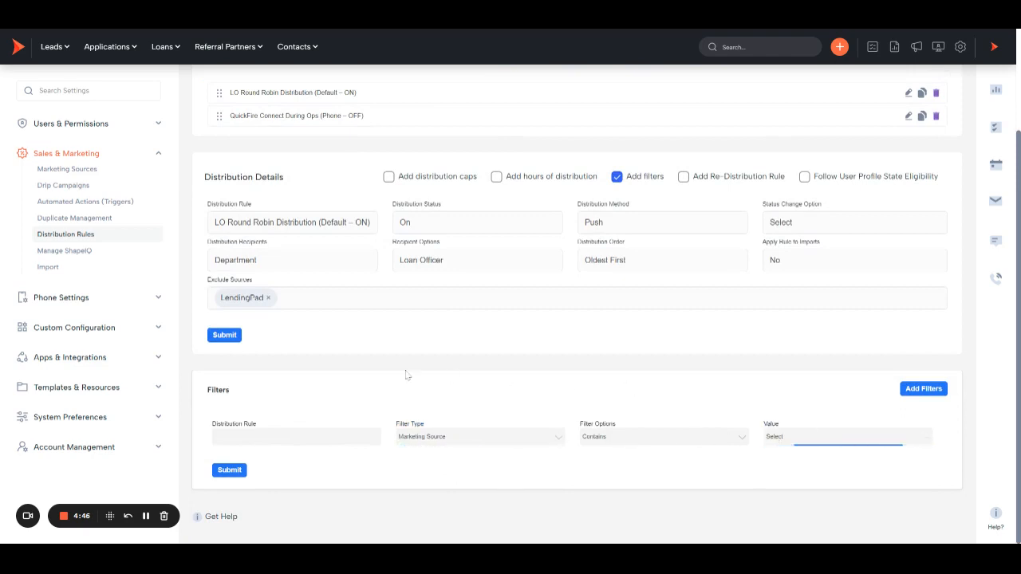
- Change the new filter's type to Status and open its value choices
{"action": "left_click", "coordinate": [465, 446]}
{"action": "left_click", "coordinate": [452, 467]}
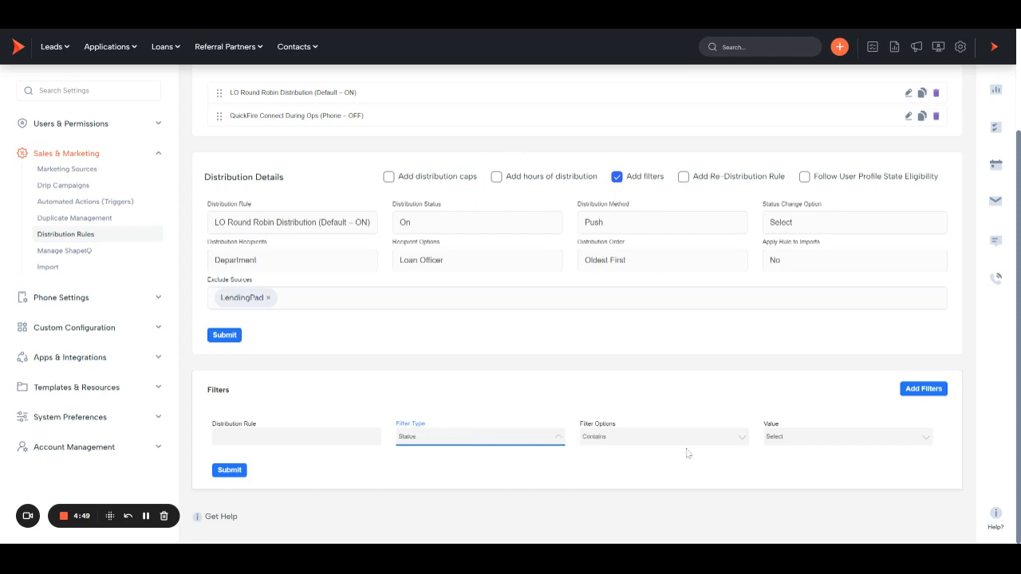
{"action": "left_click", "coordinate": [807, 437]}
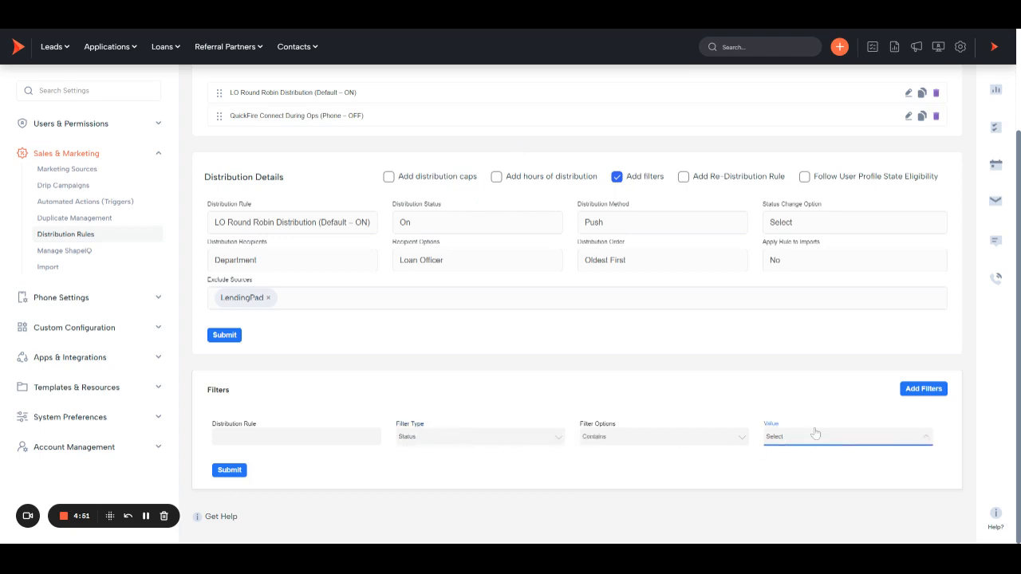
- Try a Field filter with Tags Equal To Do Not Contact, and disable filters without submitting it
{"action": "left_click", "coordinate": [431, 437]}
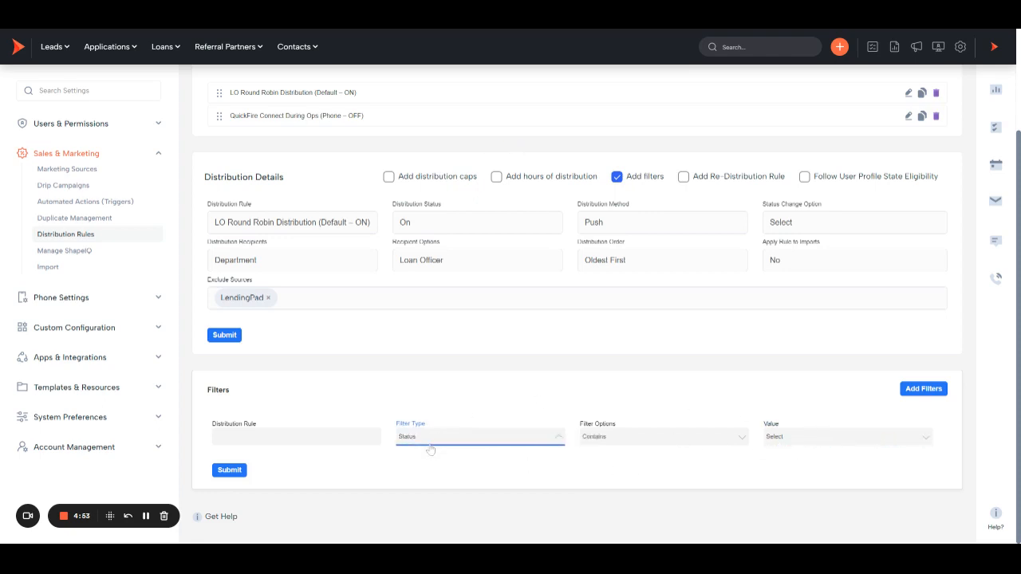
{"action": "left_click", "coordinate": [433, 465]}
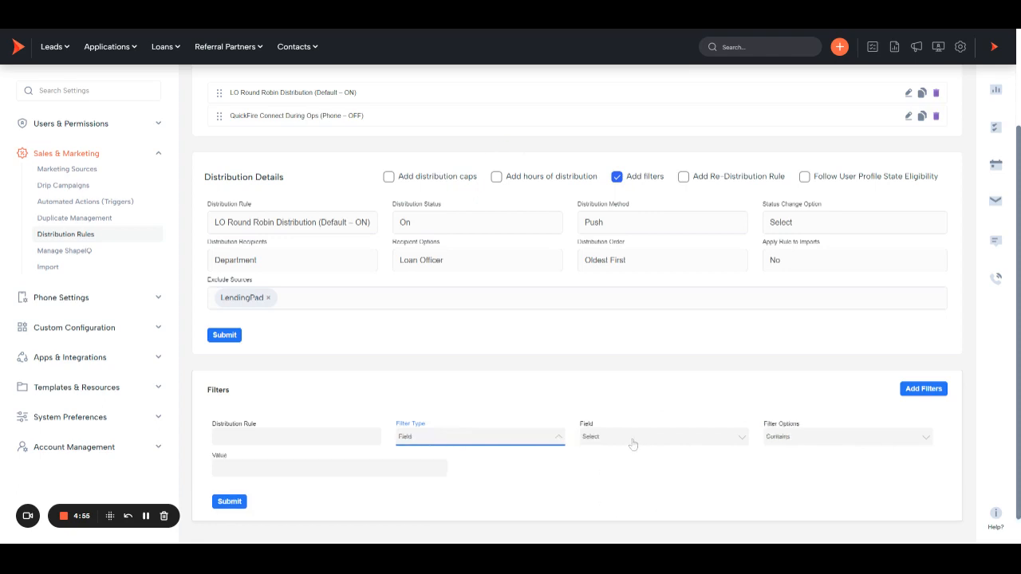
{"action": "left_click", "coordinate": [632, 443]}
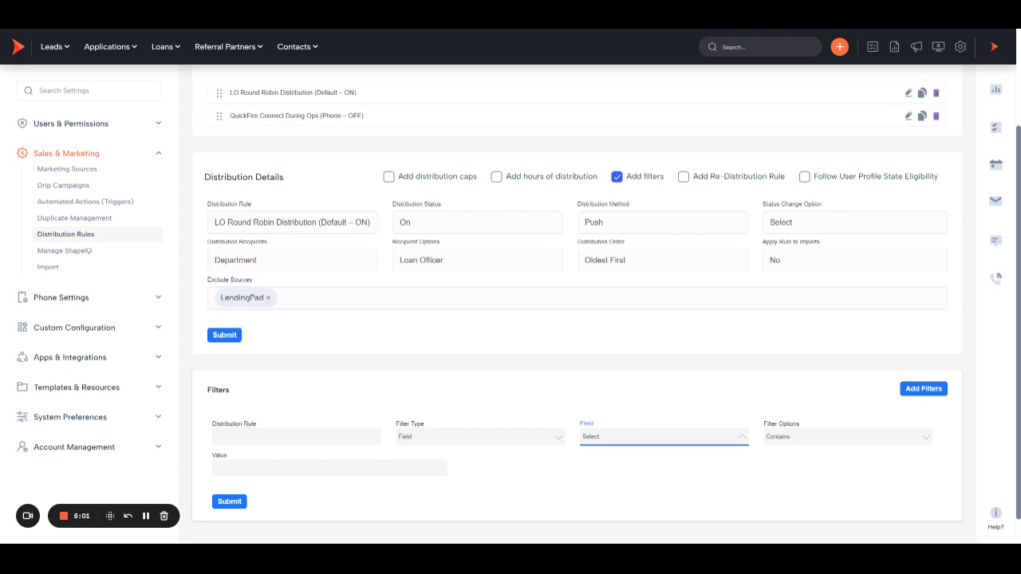
{"action": "left_click", "coordinate": [728, 391]}
{"action": "left_click", "coordinate": [797, 444]}
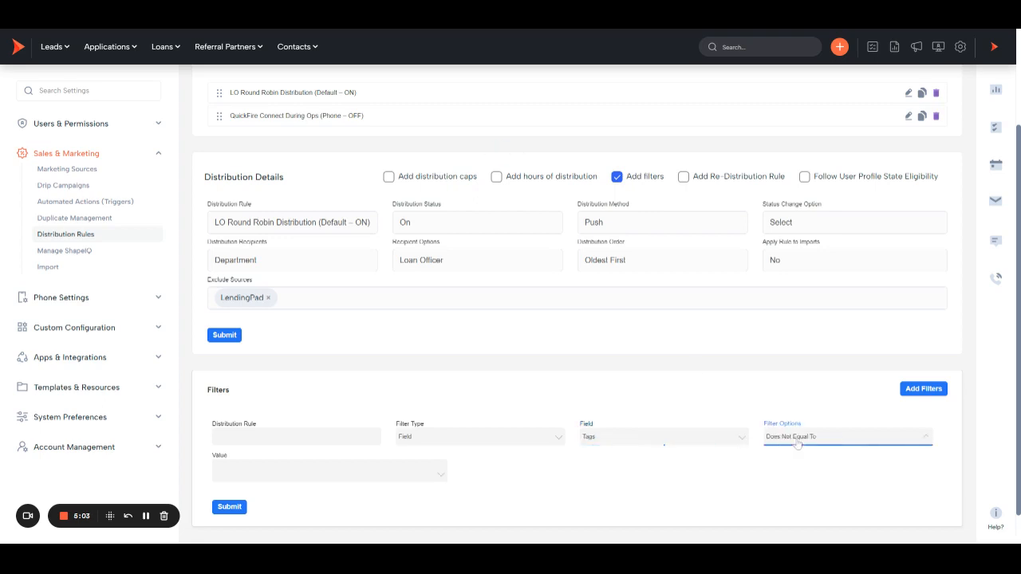
{"action": "left_click", "coordinate": [789, 469]}
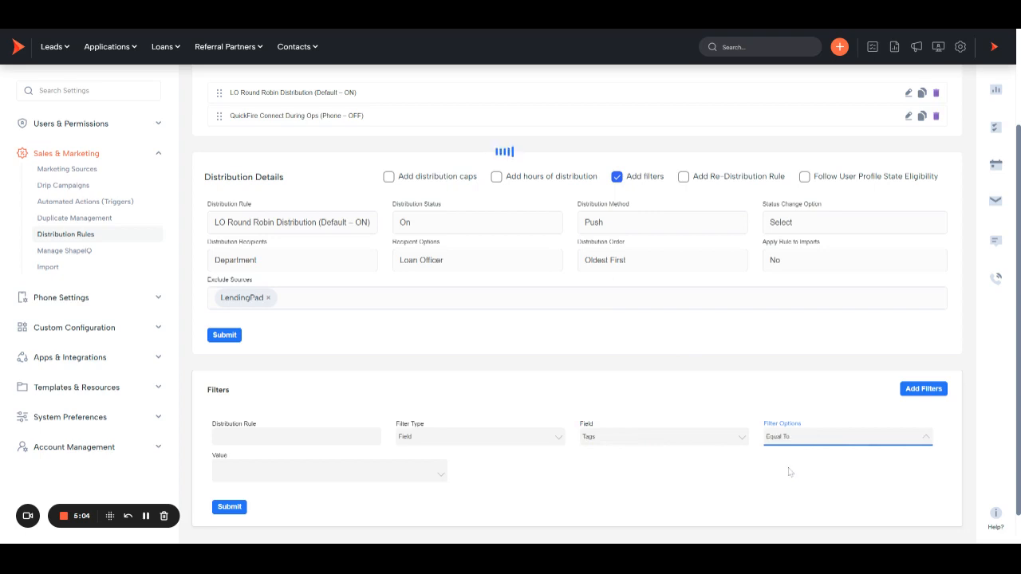
{"action": "left_click", "coordinate": [309, 476]}
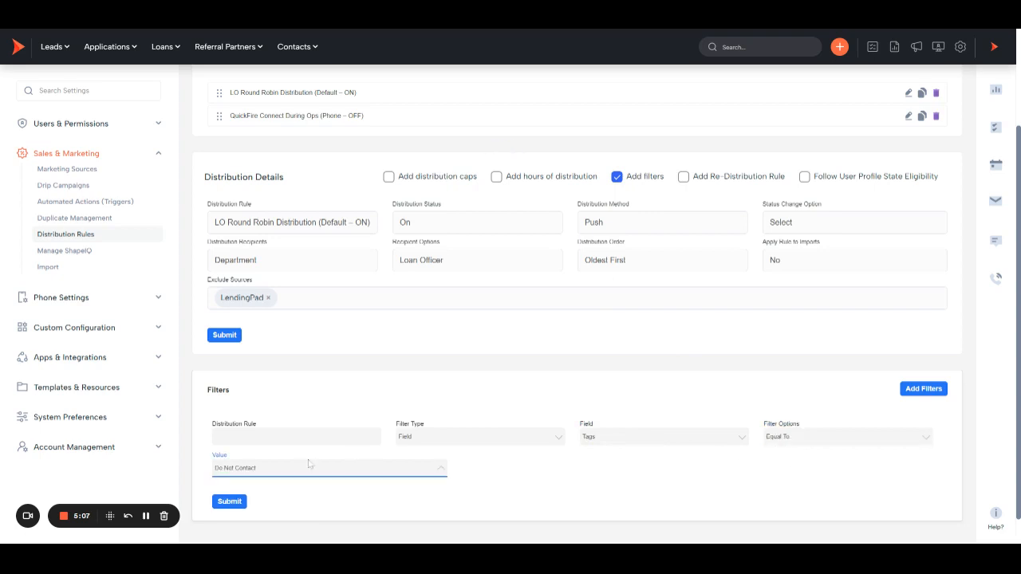
{"action": "left_click", "coordinate": [280, 330]}
{"action": "scroll", "coordinate": [590, 502], "scroll_direction": "up", "scroll_amount": 2}
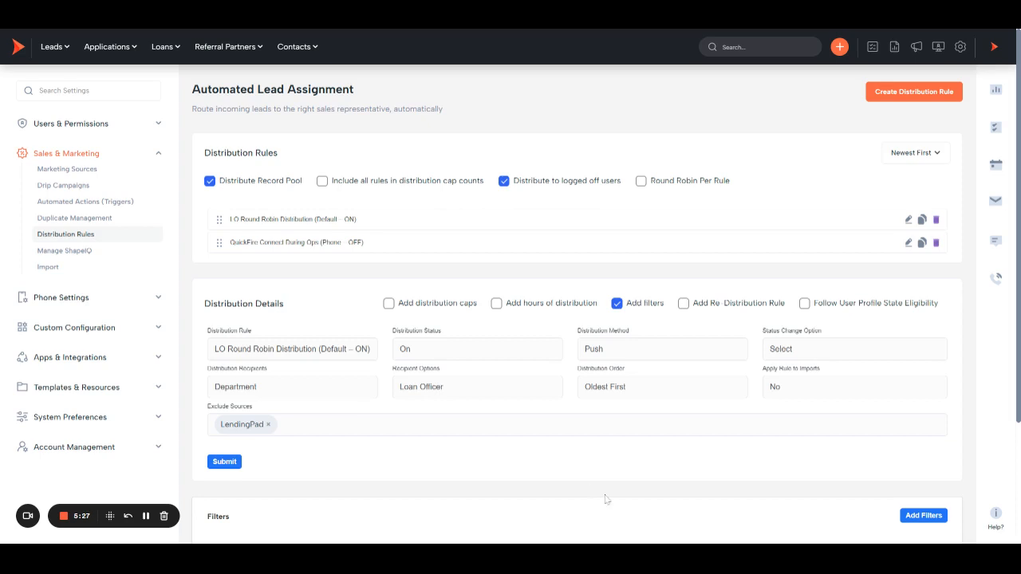
{"action": "left_click", "coordinate": [619, 305]}
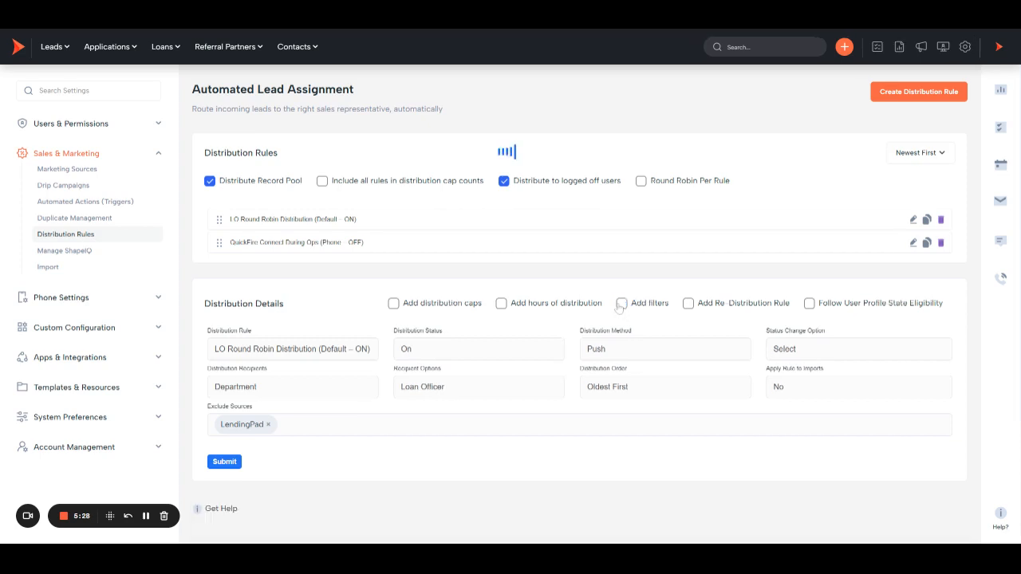
- Enable re-distribution on the rule, check its time amount field, and set the time option to Days
{"action": "left_click", "coordinate": [690, 304]}
{"action": "scroll", "coordinate": [484, 383], "scroll_direction": "down", "scroll_amount": 1}
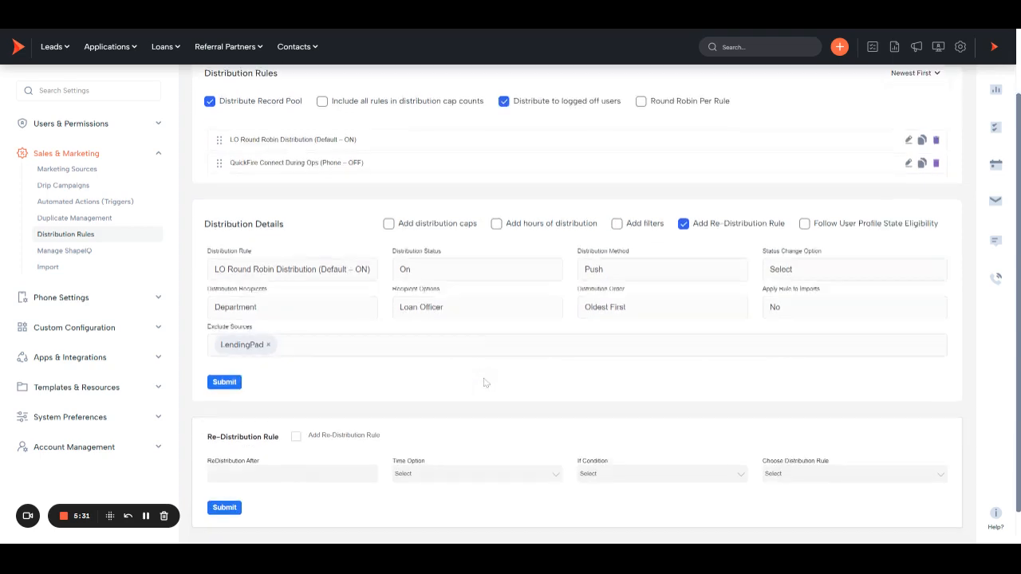
{"action": "scroll", "coordinate": [484, 383], "scroll_direction": "down", "scroll_amount": 1}
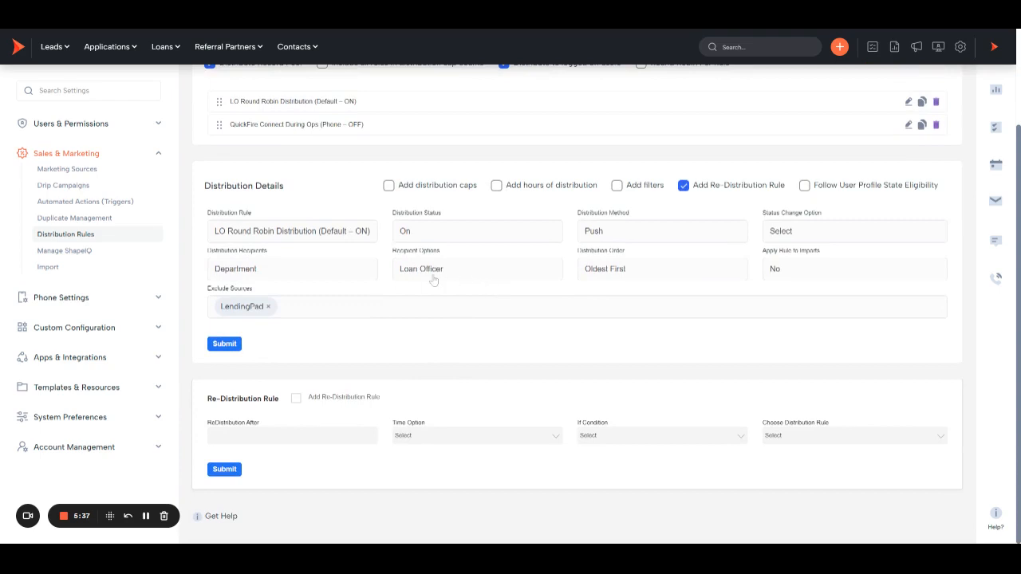
{"action": "left_click", "coordinate": [292, 435]}
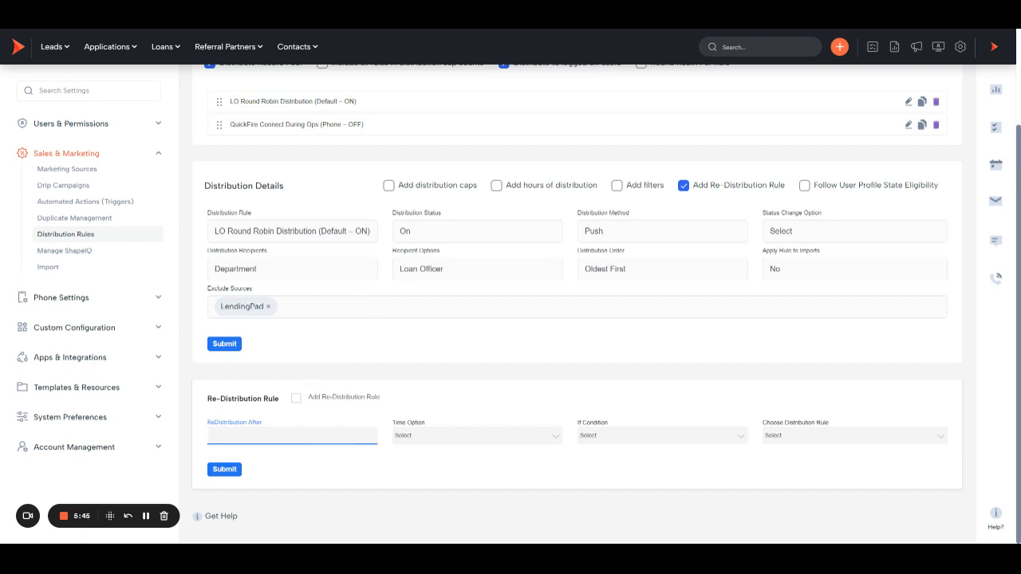
{"action": "left_click", "coordinate": [460, 439]}
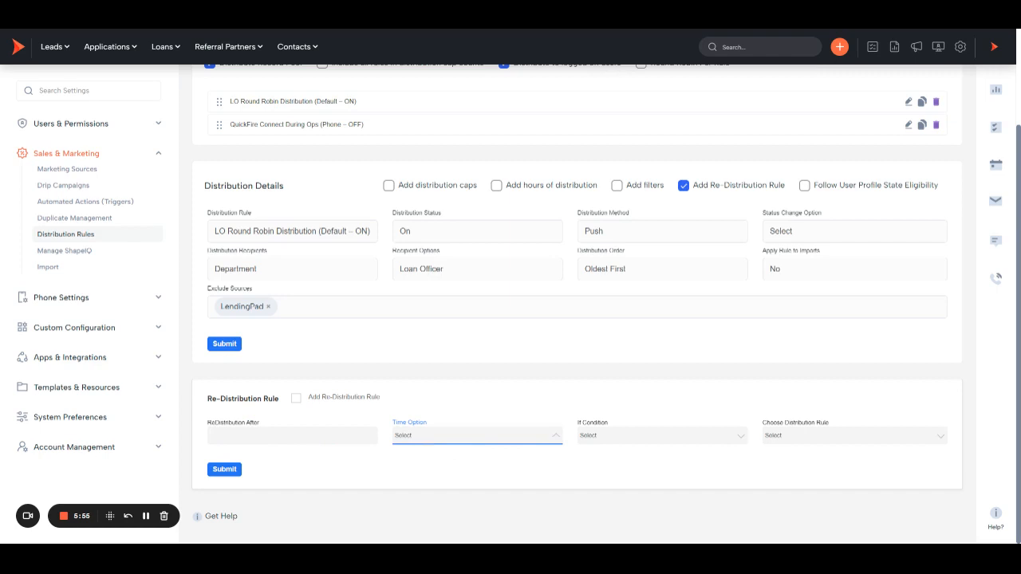
- Try the condition If Record Has Not Been Called with the LO Round Robin Distribution rule, and disable re-distribution without submitting it
{"action": "left_click", "coordinate": [624, 447]}
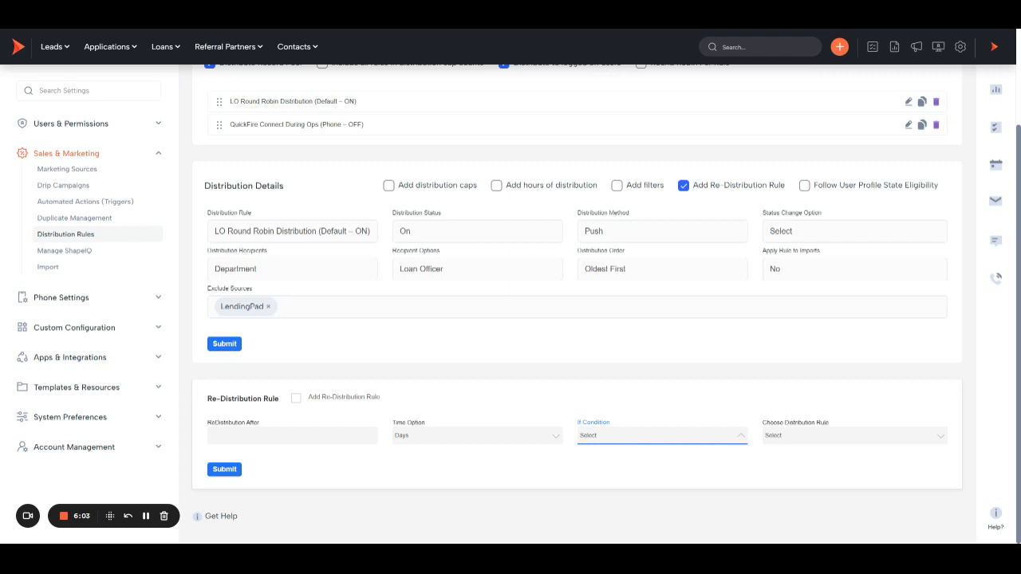
{"action": "left_click", "coordinate": [671, 486]}
{"action": "left_click", "coordinate": [800, 443]}
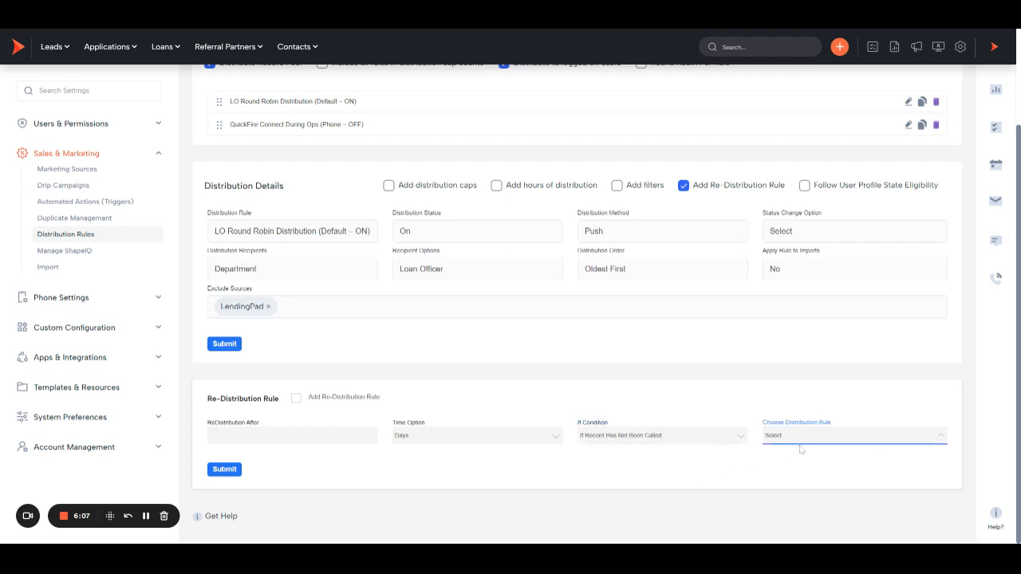
{"action": "left_click", "coordinate": [801, 450]}
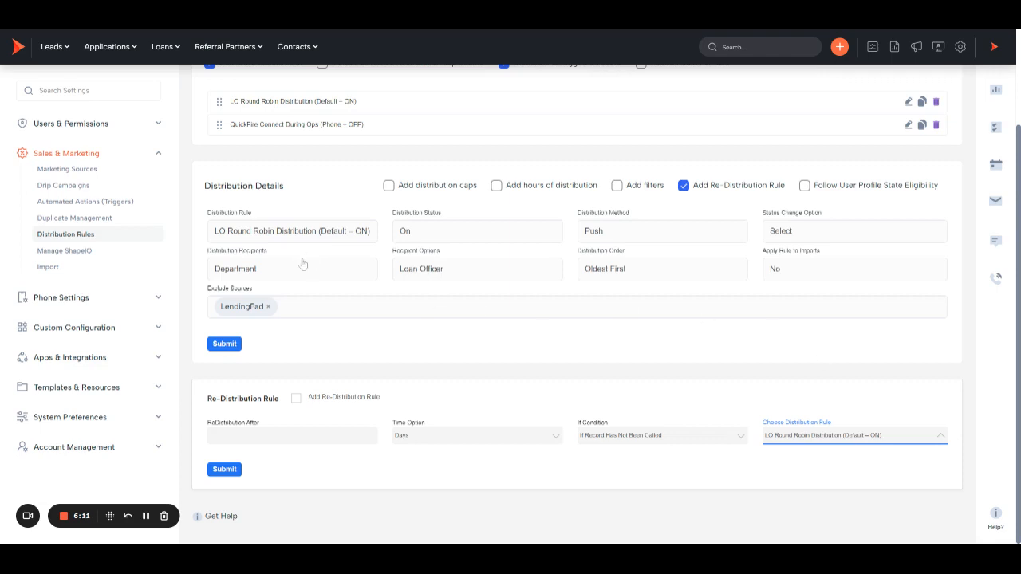
{"action": "left_click", "coordinate": [686, 189]}
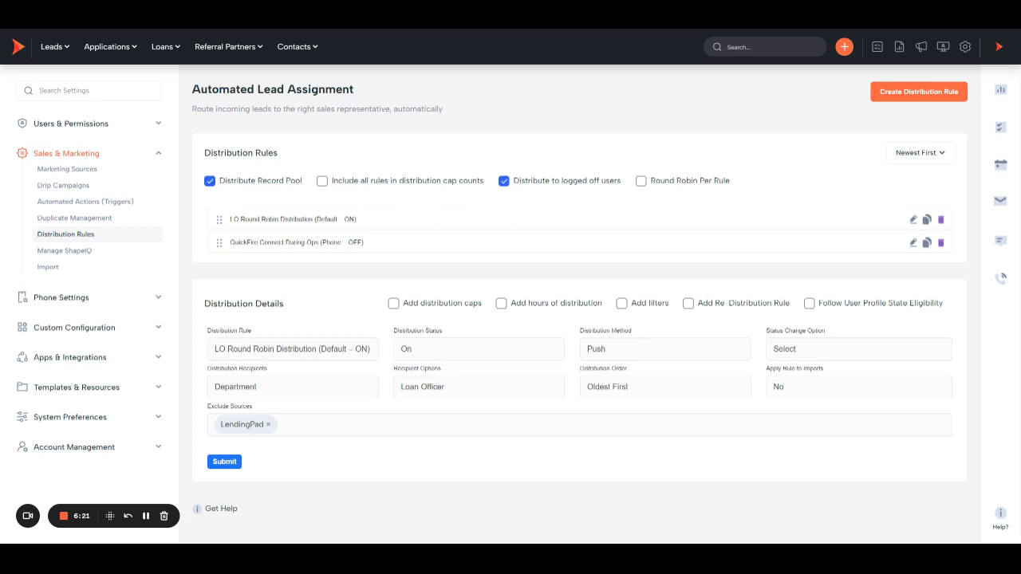
- Make the rule follow User Profile State Eligibility, and open the Location & Licensing section of the user profile
{"action": "left_click", "coordinate": [809, 303]}
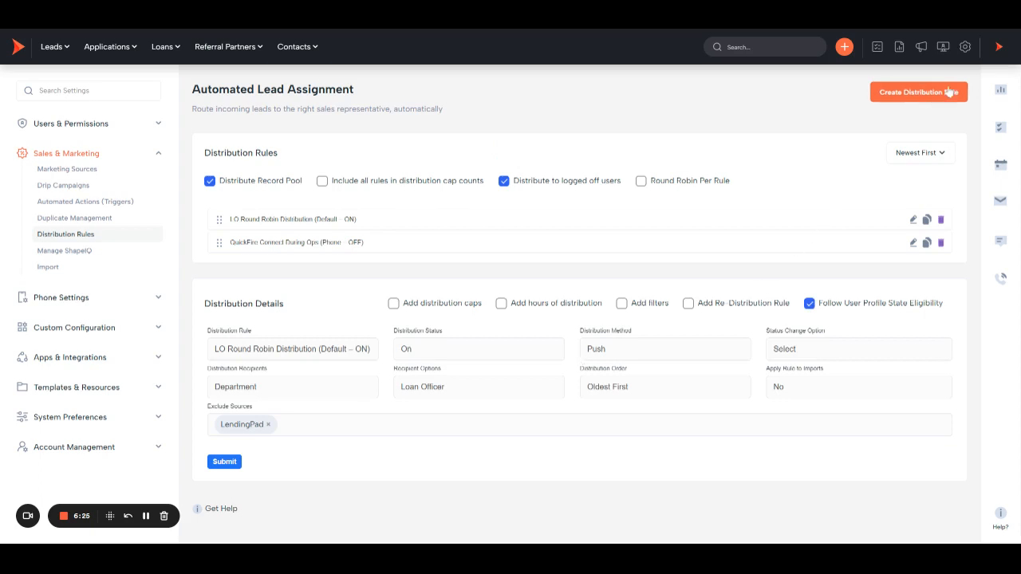
{"action": "left_click", "coordinate": [999, 48]}
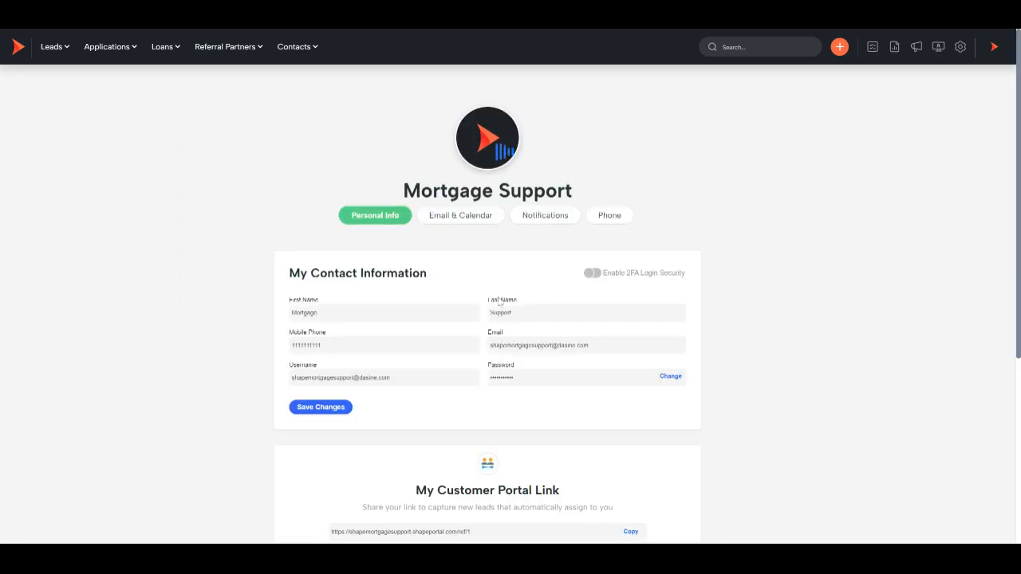
{"action": "scroll", "coordinate": [539, 332], "scroll_direction": "down", "scroll_amount": 3}
{"action": "scroll", "coordinate": [539, 332], "scroll_direction": "down", "scroll_amount": 3}
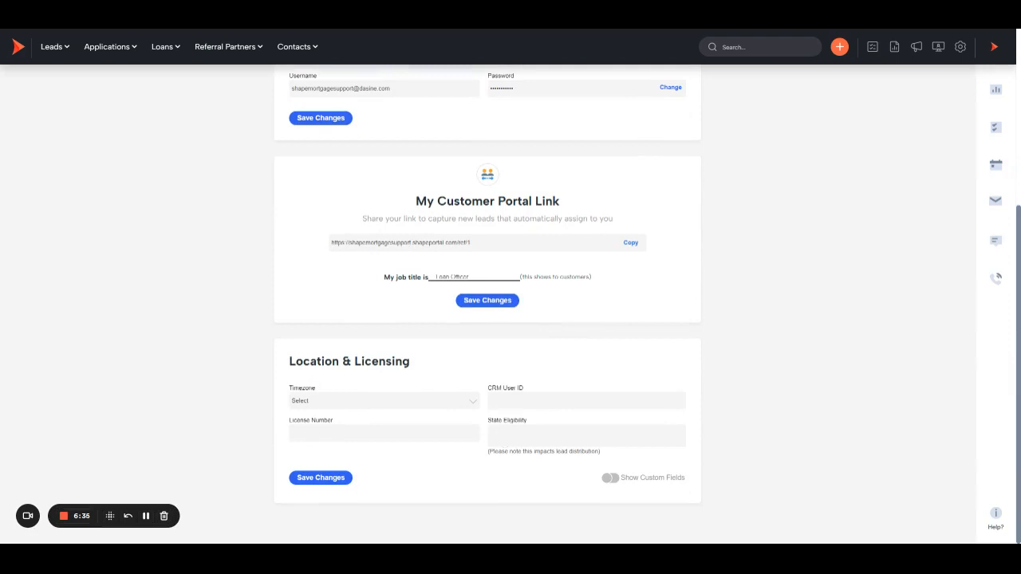
- Add California and Delaware to the profile's State Eligibility
{"action": "left_click", "coordinate": [527, 440]}
{"action": "left_click", "coordinate": [539, 378]}
{"action": "left_click", "coordinate": [568, 444]}
{"action": "left_click", "coordinate": [558, 404]}
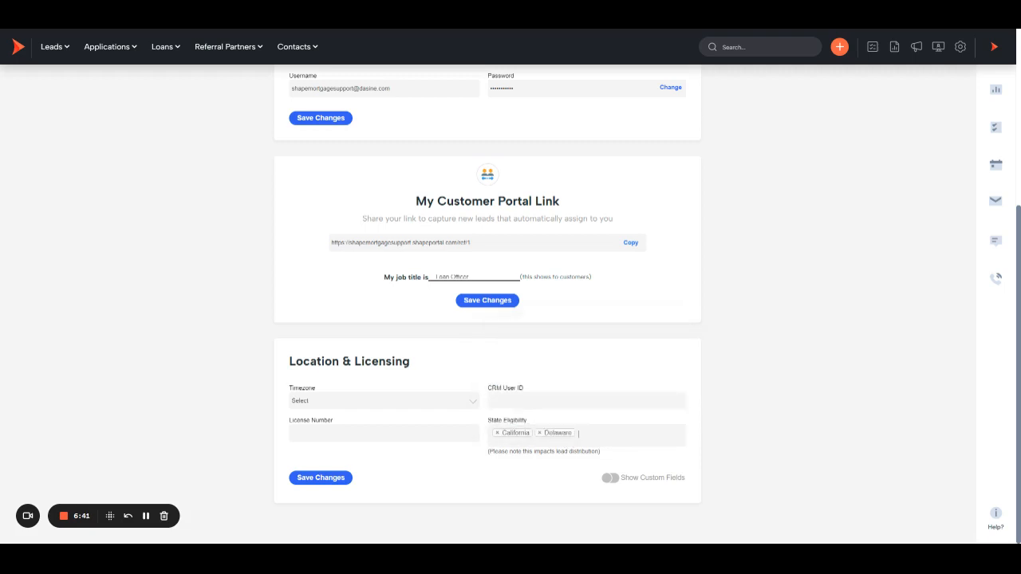